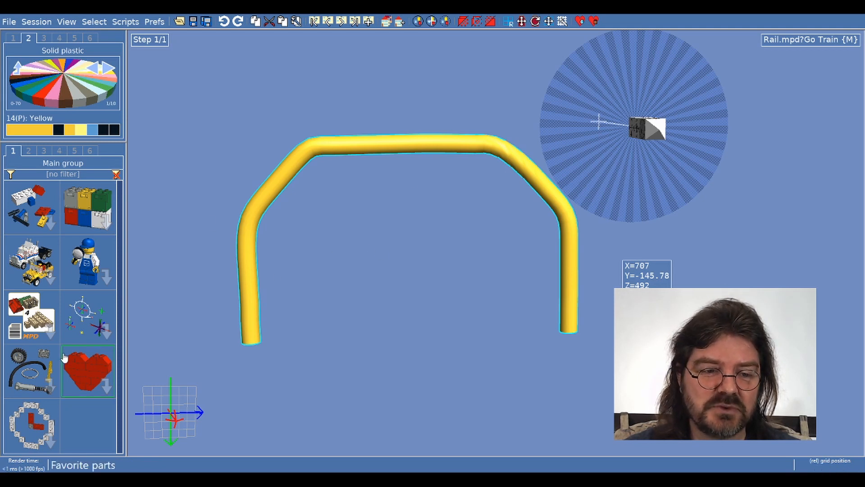
Step: Place a yellow rigid 3 mm hose template, 40 mm long, beside the existing bent rail at 707; -132.78; 531 and select it
{"action": "left_click", "coordinate": [41, 373]}
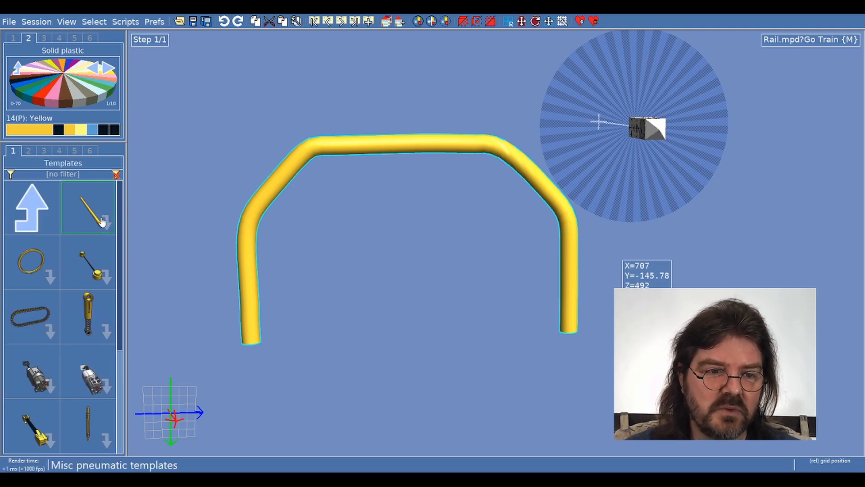
{"action": "scroll", "coordinate": [102, 230], "scroll_direction": "down", "scroll_amount": 1}
{"action": "left_click", "coordinate": [85, 377]}
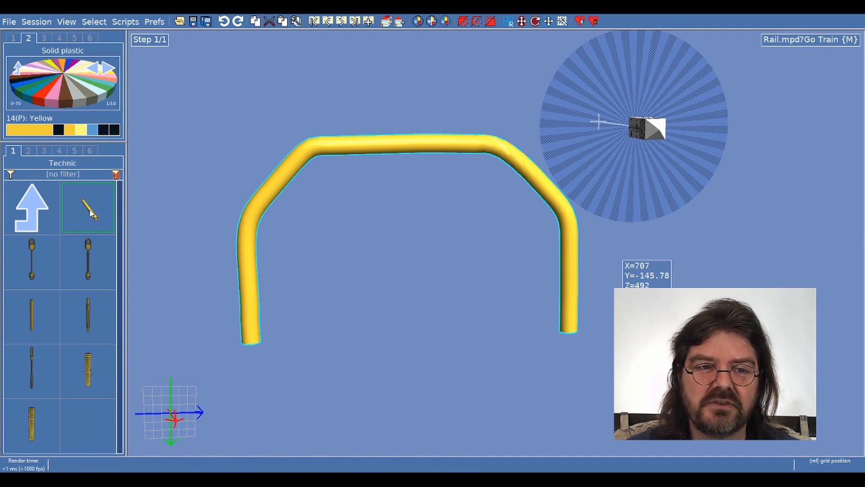
{"action": "left_click_drag", "start_coordinate": [107, 231], "coordinate": [703, 156]}
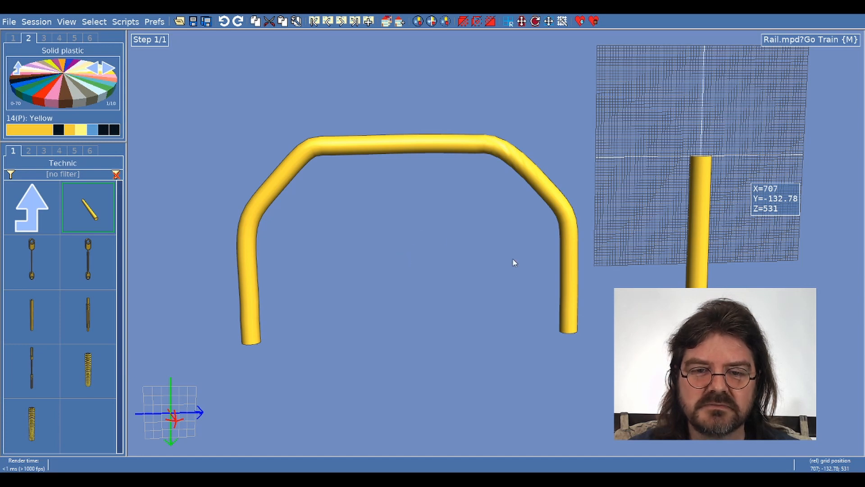
{"action": "left_click", "coordinate": [696, 278]}
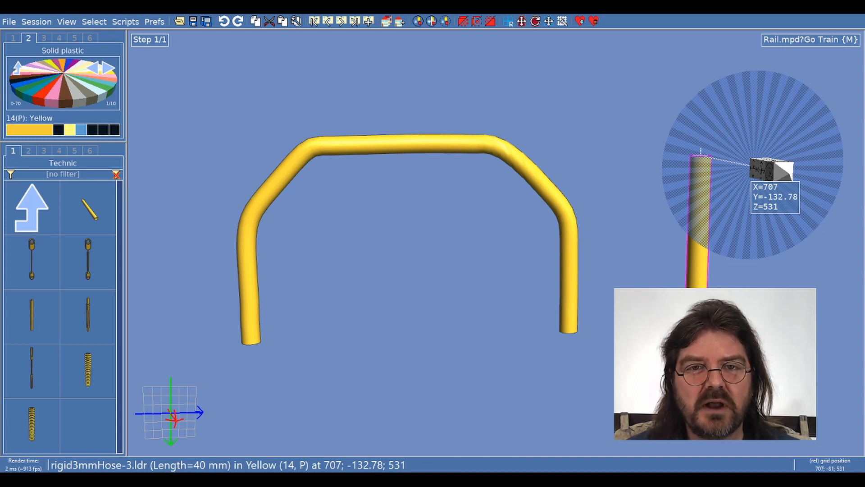
Step: Enable nested editing and move the straight hose's lower path point to 707; -32.78; 568
{"action": "mouse_move", "coordinate": [779, 46]}
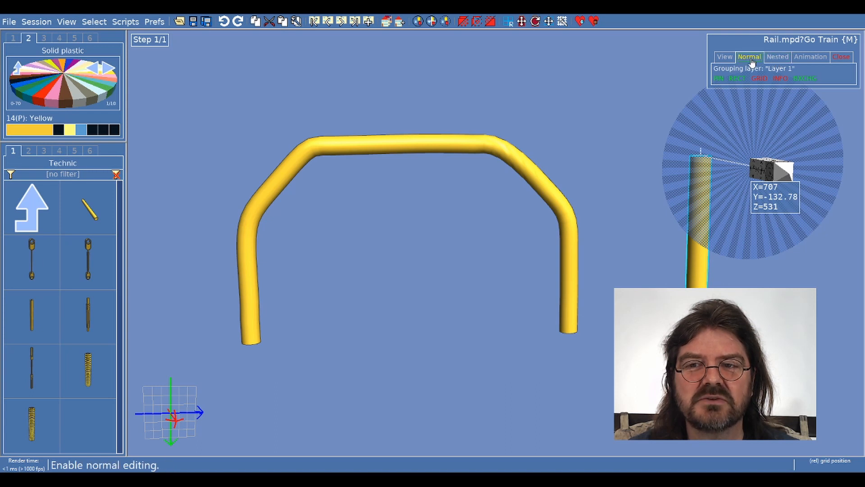
{"action": "left_click", "coordinate": [781, 58]}
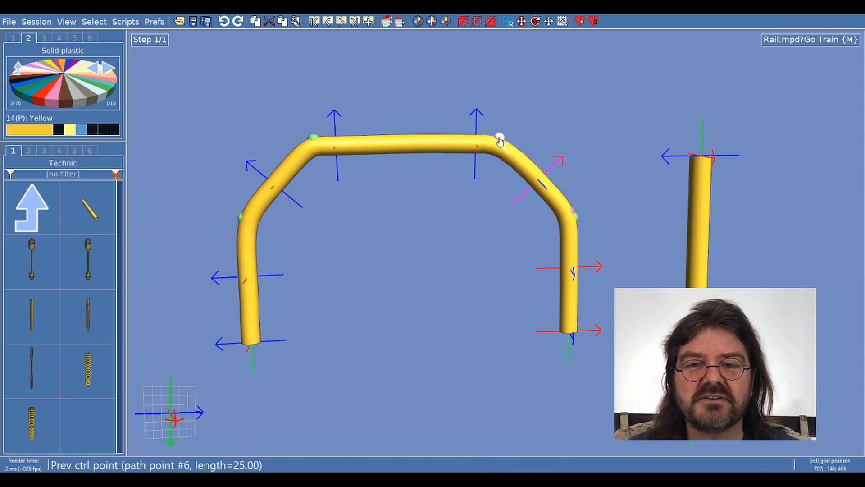
{"action": "mouse_move", "coordinate": [208, 414]}
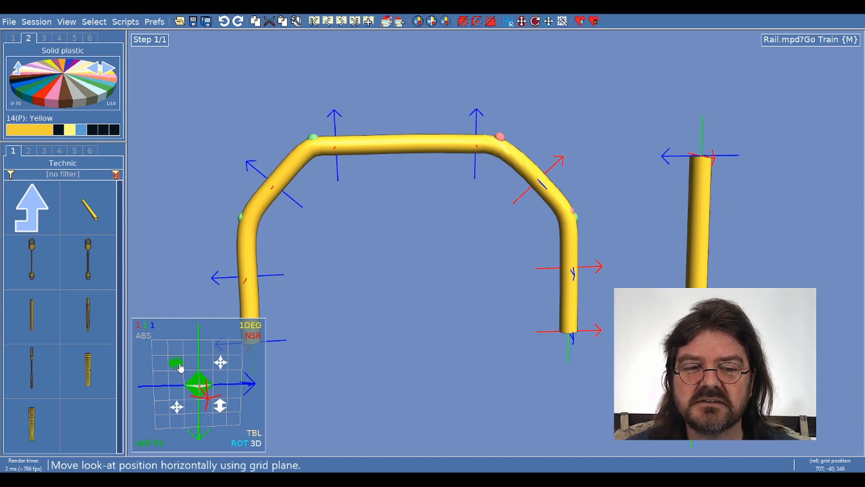
{"action": "left_click_drag", "start_coordinate": [180, 367], "coordinate": [150, 363]}
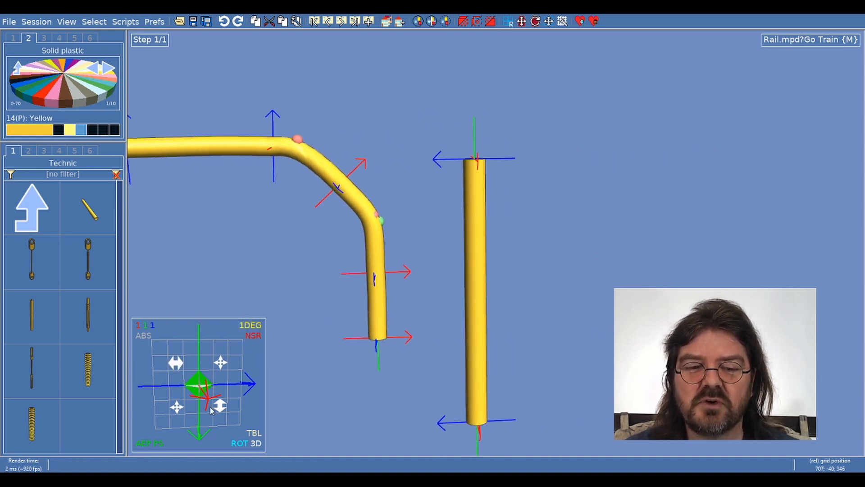
{"action": "left_click_drag", "start_coordinate": [218, 407], "coordinate": [220, 377]}
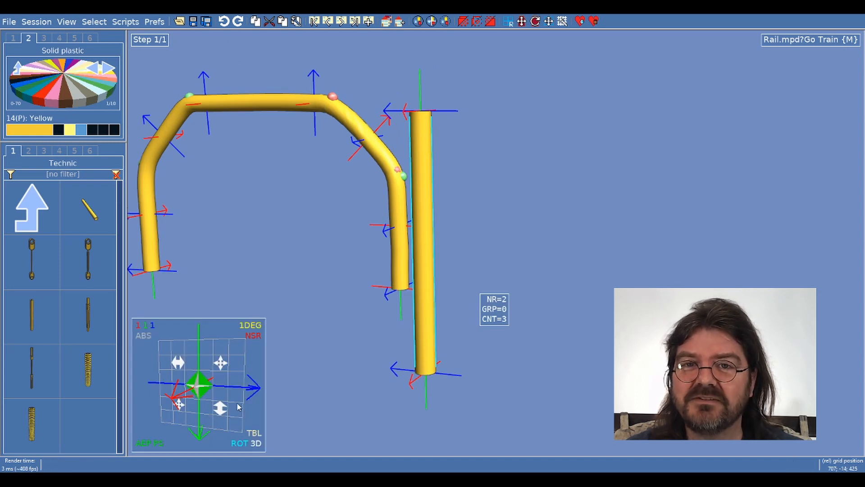
{"action": "left_click", "coordinate": [256, 444]}
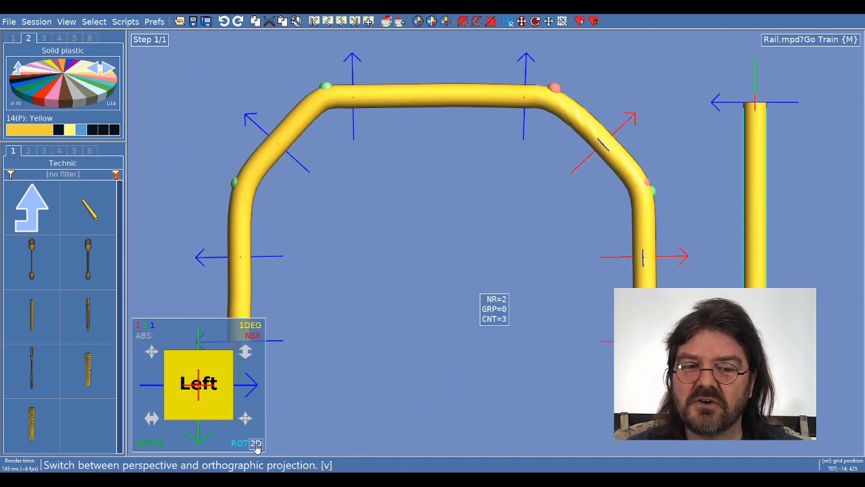
{"action": "left_click_drag", "start_coordinate": [231, 395], "coordinate": [206, 374]}
{"action": "mouse_move", "coordinate": [454, 367]}
{"action": "left_mouse_down"}
{"action": "mouse_move", "coordinate": [412, 368]}
{"action": "mouse_move", "coordinate": [542, 368]}
{"action": "left_mouse_up"}
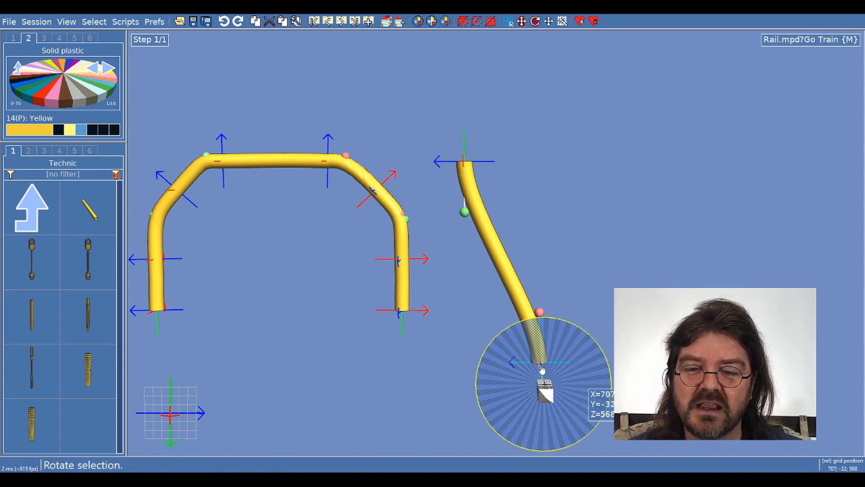
Step: Rotate the new hose's lower and upper end path points so both ends of the hose curve
{"action": "mouse_move", "coordinate": [240, 367]}
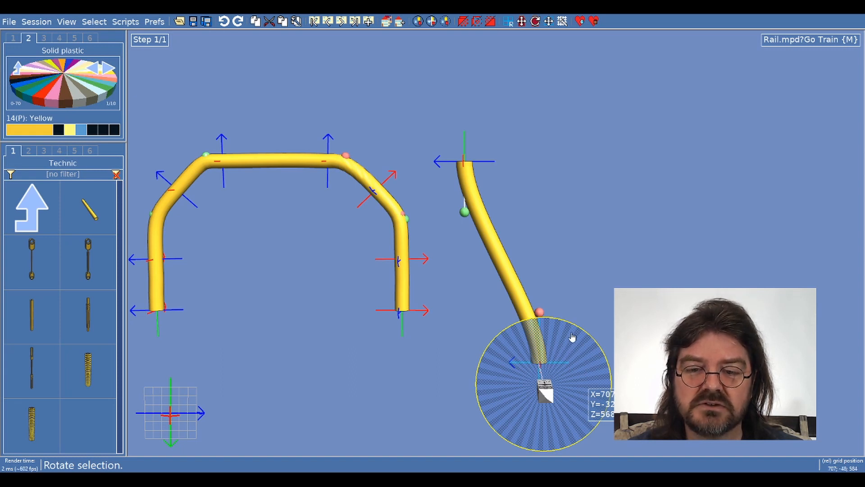
{"action": "left_click_drag", "start_coordinate": [572, 338], "coordinate": [595, 380]}
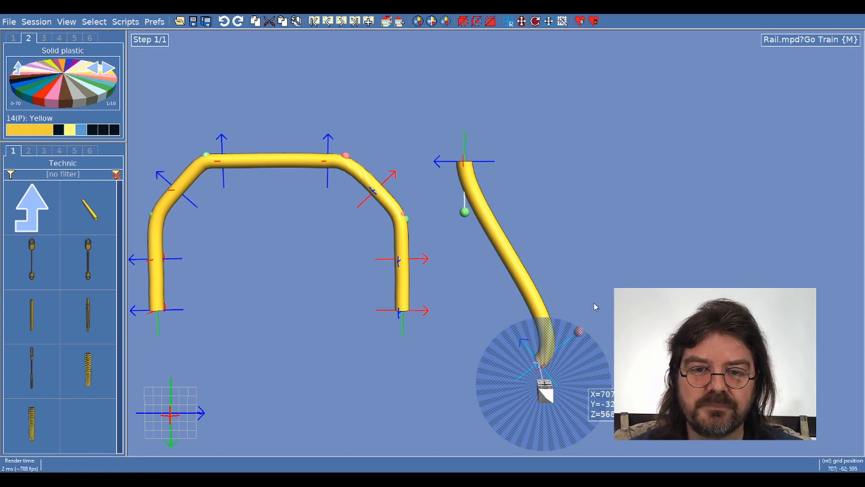
{"action": "left_click", "coordinate": [475, 166]}
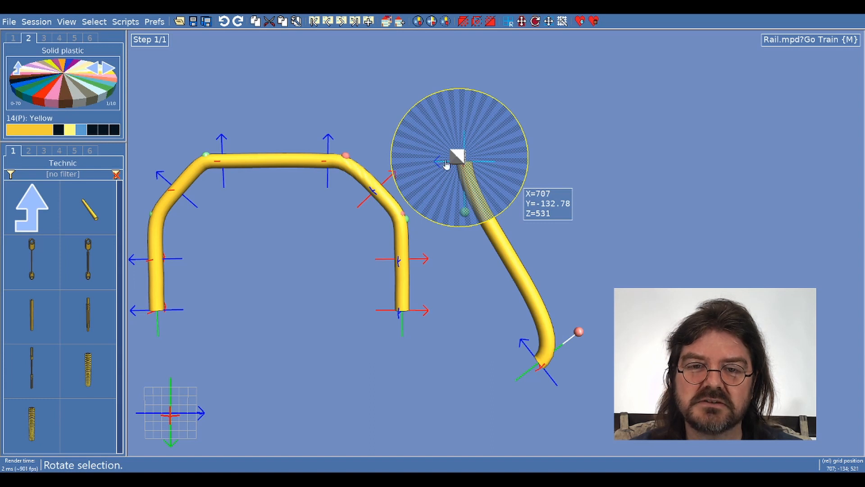
{"action": "left_click_drag", "start_coordinate": [484, 116], "coordinate": [510, 151]}
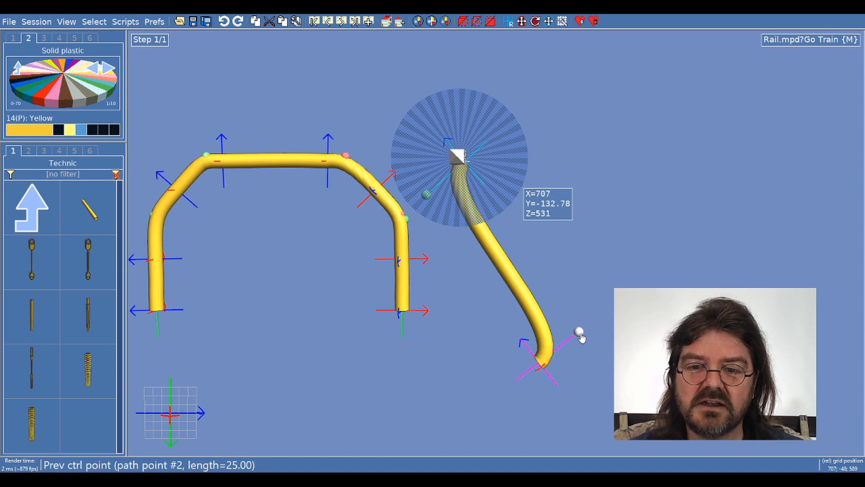
Step: Lengthen the control handle of the new hose's lower path point to 66.50
{"action": "left_click_drag", "start_coordinate": [580, 335], "coordinate": [638, 285]}
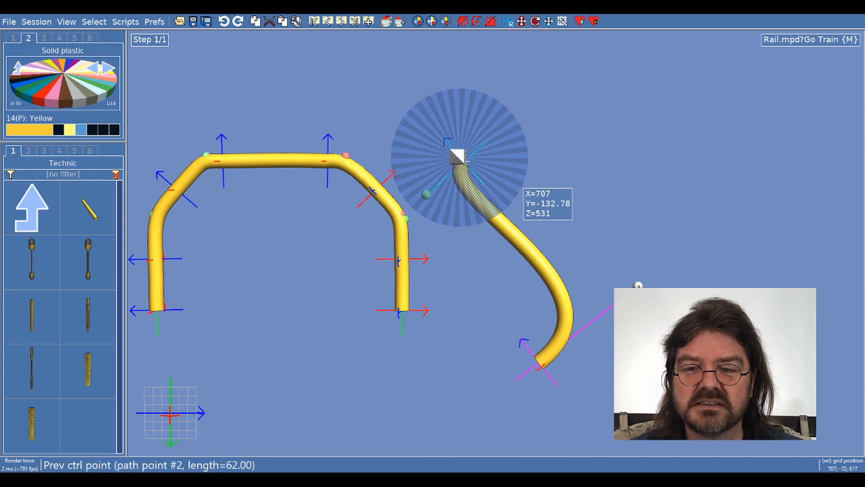
{"action": "left_click_drag", "start_coordinate": [638, 285], "coordinate": [619, 240]}
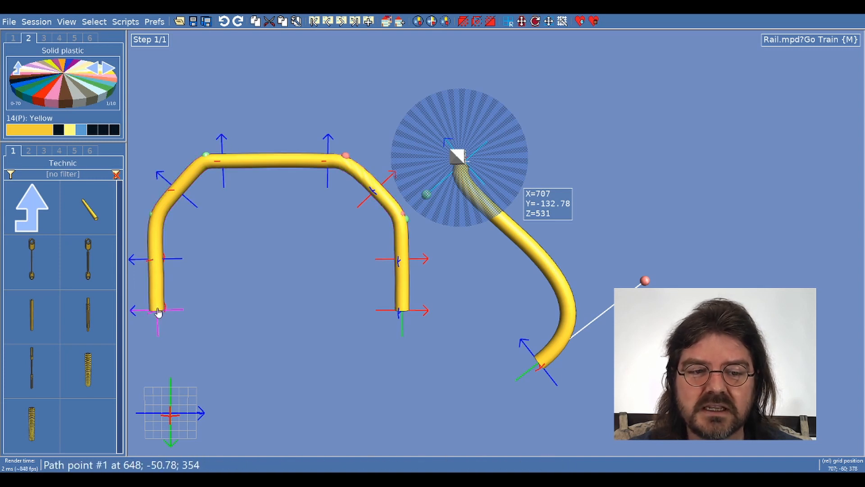
Step: Insert a copy of the hose's lower path point at 707; -7.78; 526 to extend the hose
{"action": "left_click", "coordinate": [541, 369]}
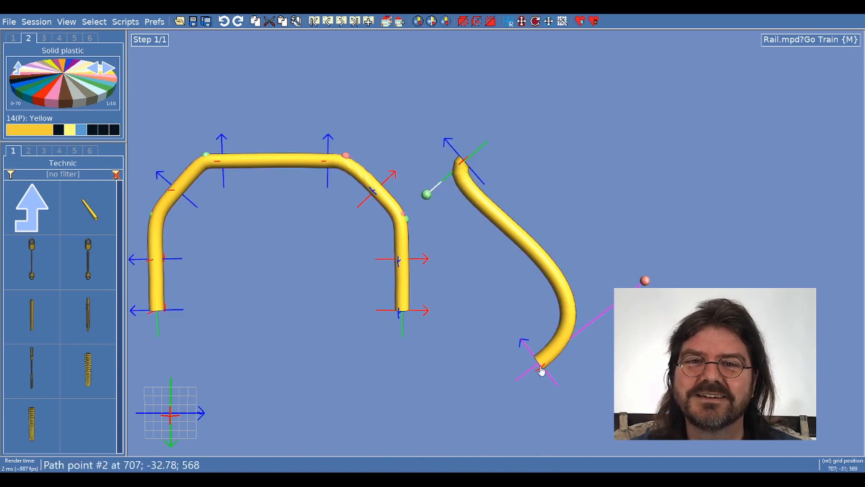
{"action": "left_click_drag", "start_coordinate": [540, 369], "coordinate": [545, 390]}
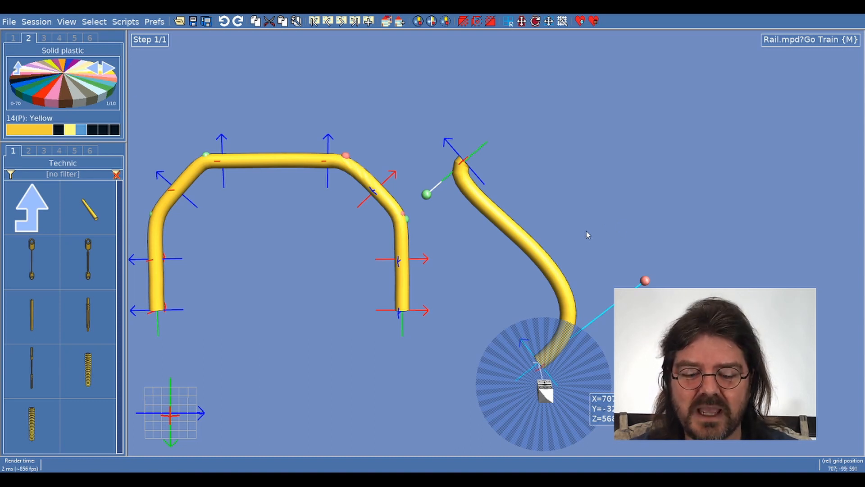
{"action": "key", "text": "Insert"}
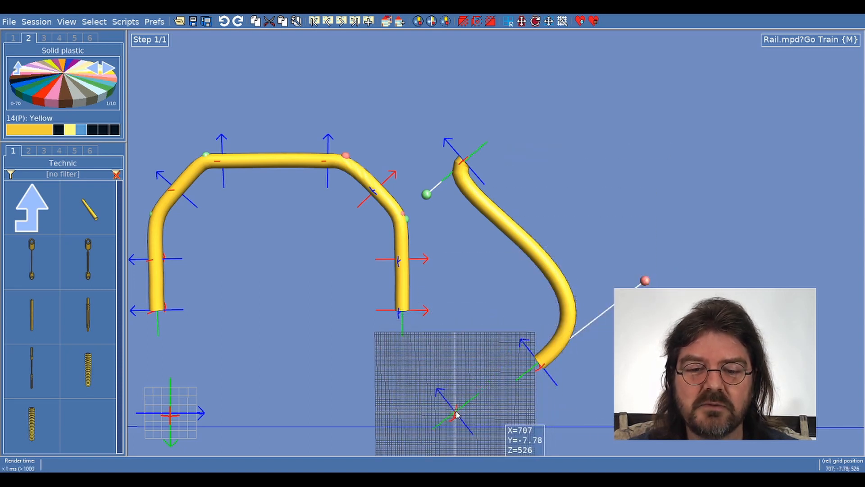
{"action": "left_click", "coordinate": [457, 415]}
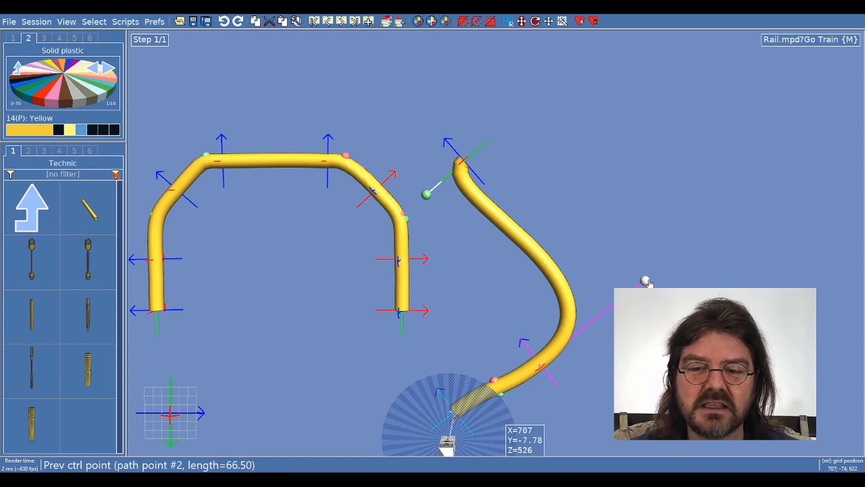
Step: Shorten the upper control handle of the hose's middle path point and rotate that point to reshape the bend
{"action": "left_click_drag", "start_coordinate": [648, 282], "coordinate": [585, 327]}
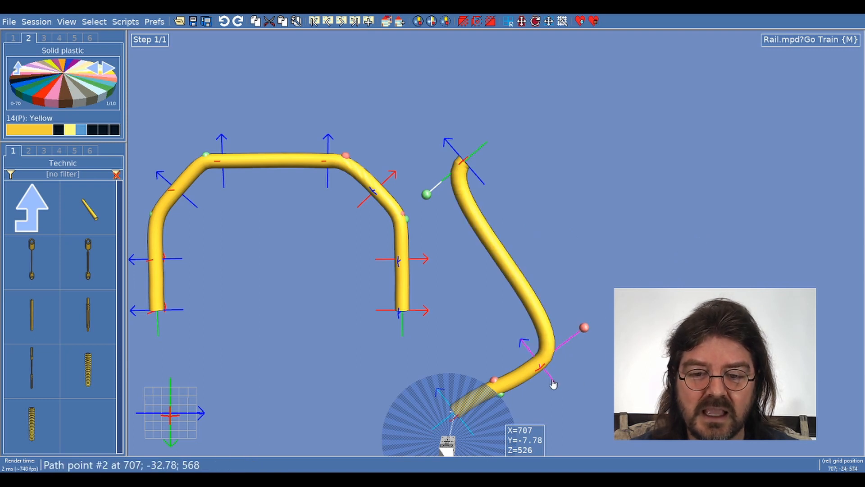
{"action": "left_click", "coordinate": [552, 380]}
{"action": "left_click_drag", "start_coordinate": [586, 378], "coordinate": [571, 342]}
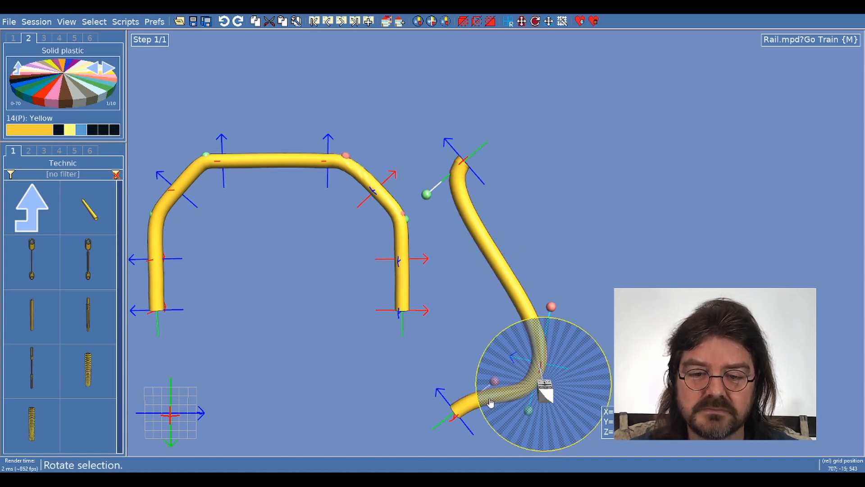
Step: Select the path skin section of the new hose and insert a copy of it
{"action": "left_click", "coordinate": [468, 166]}
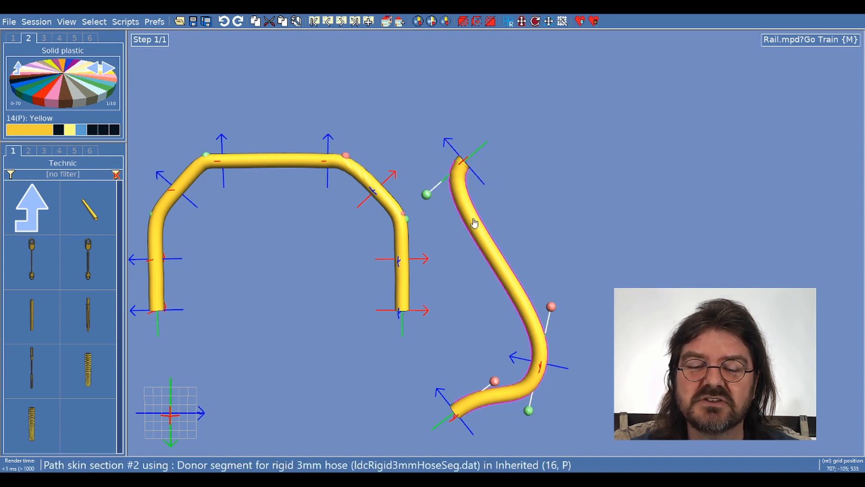
{"action": "left_click", "coordinate": [481, 183]}
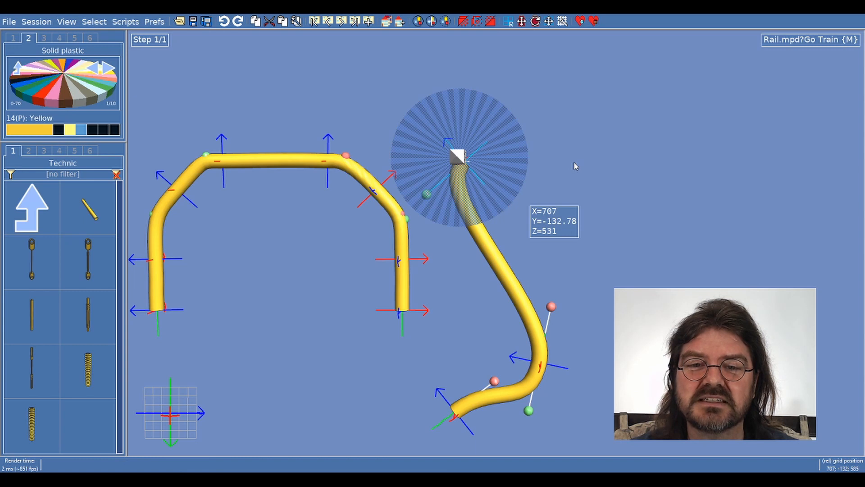
{"action": "left_click", "coordinate": [486, 248]}
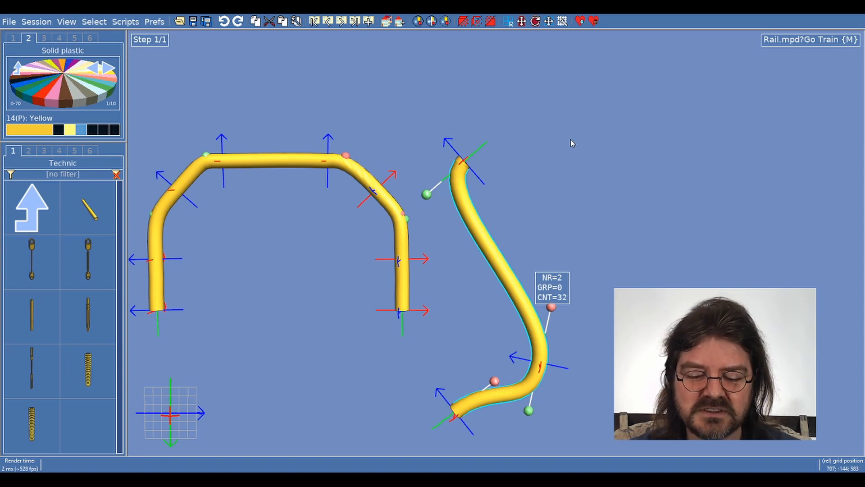
{"action": "key", "text": "Insert"}
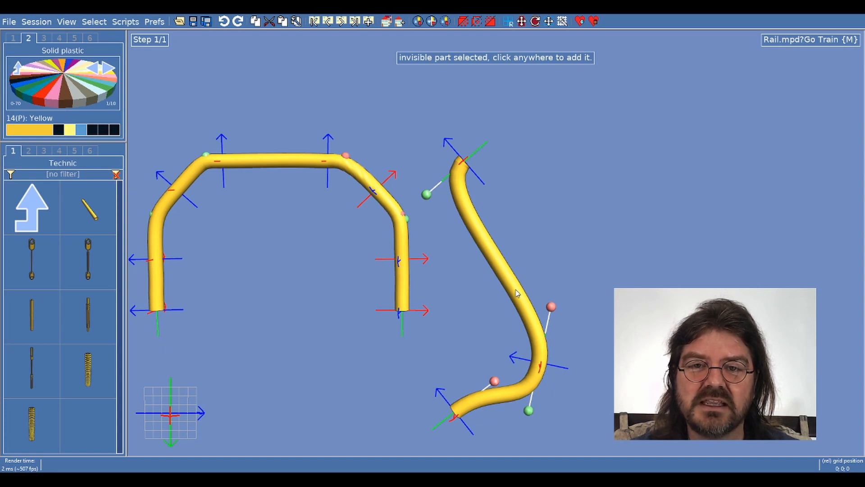
{"action": "left_click", "coordinate": [536, 352]}
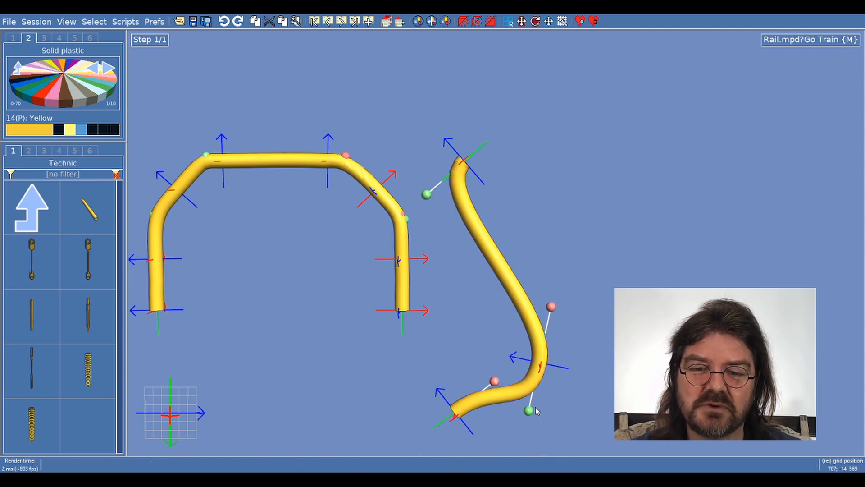
Step: Add a yellow 1x2 Technic brick with one hole to the model at 707; -114.78; 620, beside the hose
{"action": "left_click", "coordinate": [475, 153]}
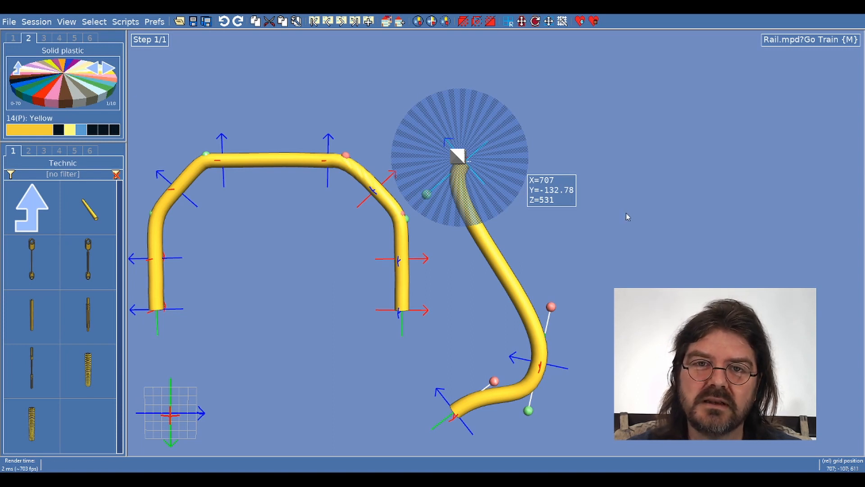
{"action": "left_click", "coordinate": [38, 205]}
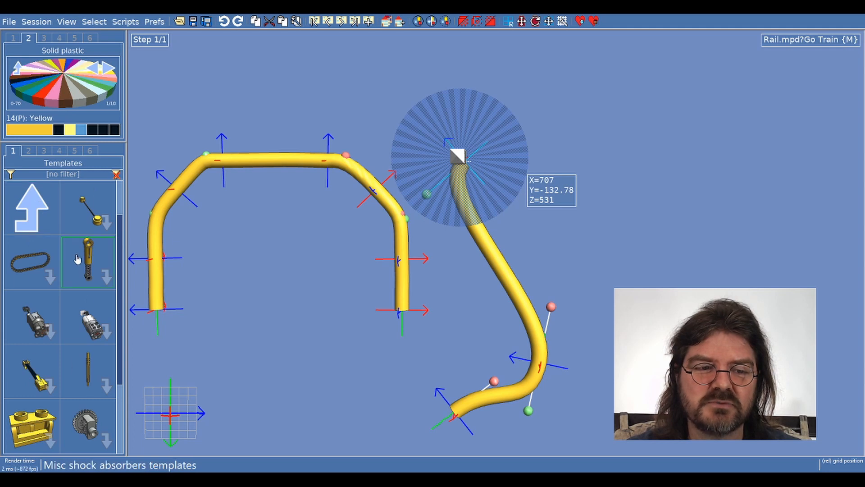
{"action": "scroll", "coordinate": [77, 258], "scroll_direction": "down", "scroll_amount": 2}
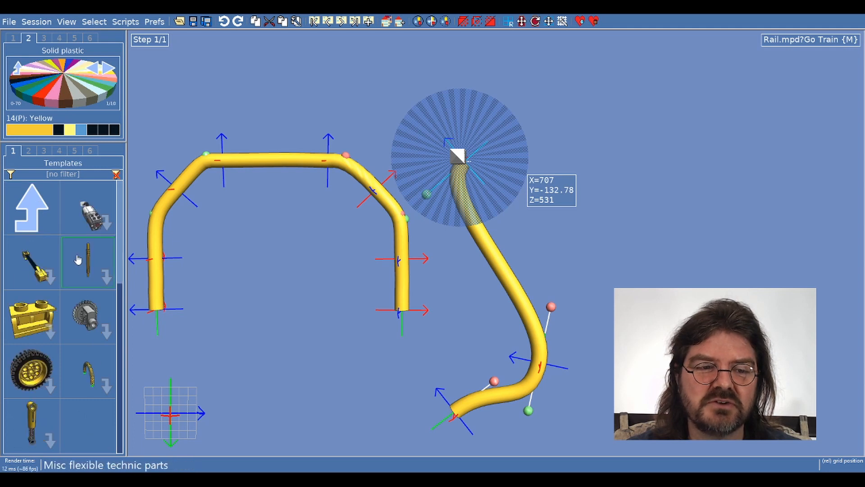
{"action": "left_click", "coordinate": [41, 215]}
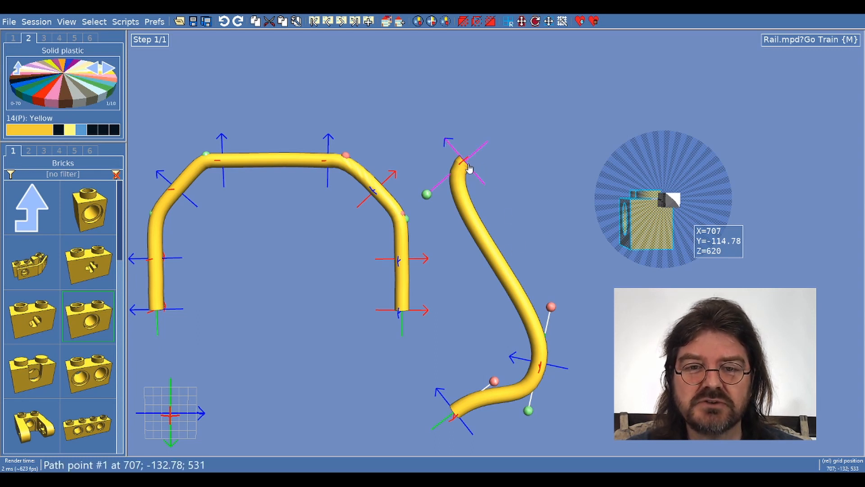
Step: Move the hose's first path point next to the brick at 707; -102.78; 590 and switch to orthographic projection
{"action": "left_click_drag", "start_coordinate": [469, 169], "coordinate": [585, 228]}
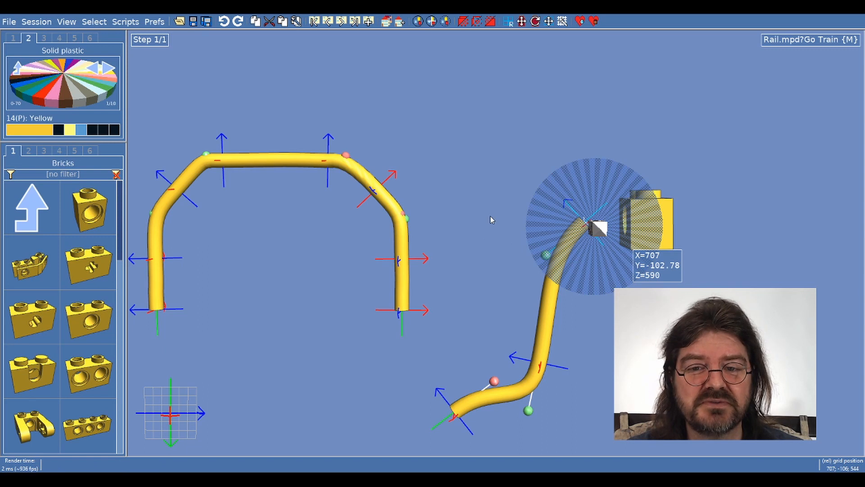
{"action": "mouse_move", "coordinate": [239, 391]}
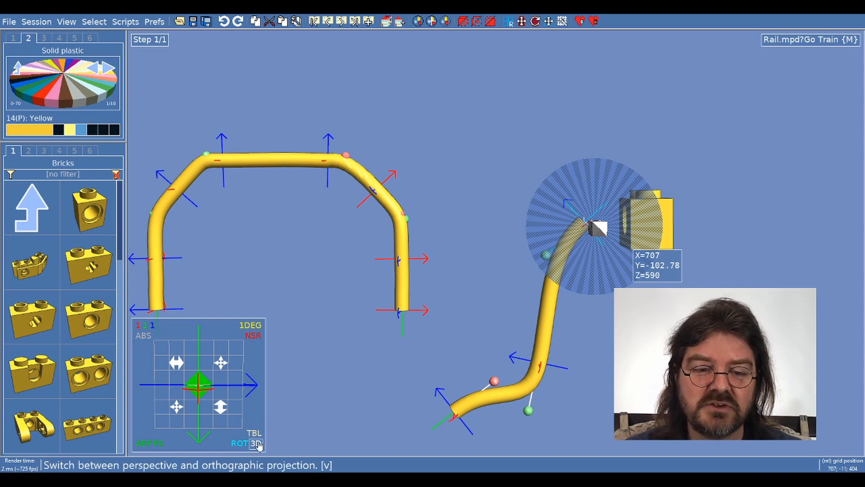
{"action": "left_click", "coordinate": [245, 419]}
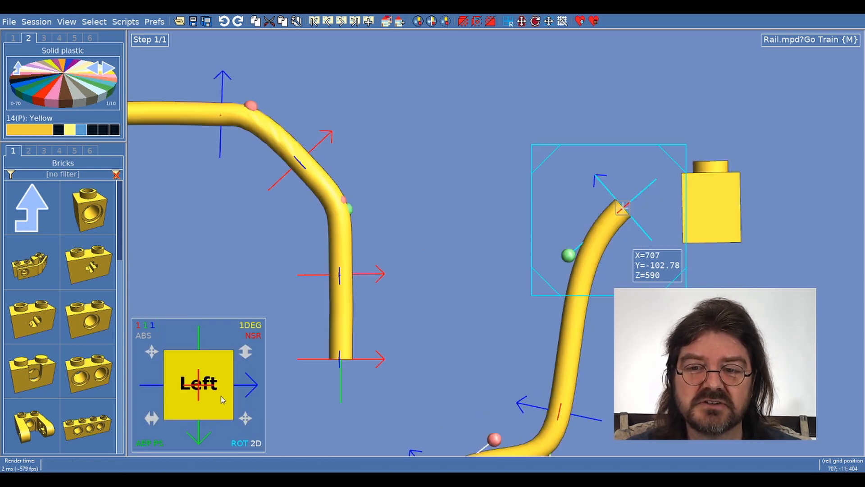
Step: Raise the hose's end point to Y=-105.78 in line with the Technic brick's hole, working on the front plane
{"action": "left_click_drag", "start_coordinate": [211, 393], "coordinate": [238, 394]}
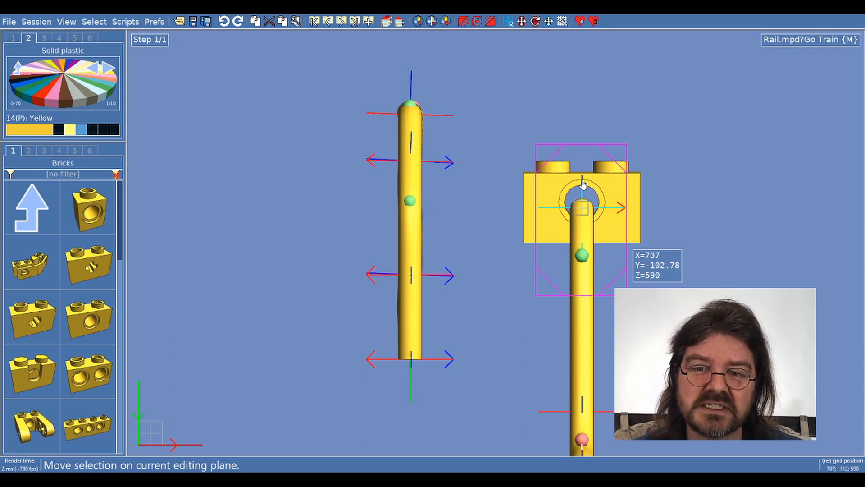
{"action": "left_click_drag", "start_coordinate": [583, 183], "coordinate": [583, 190]}
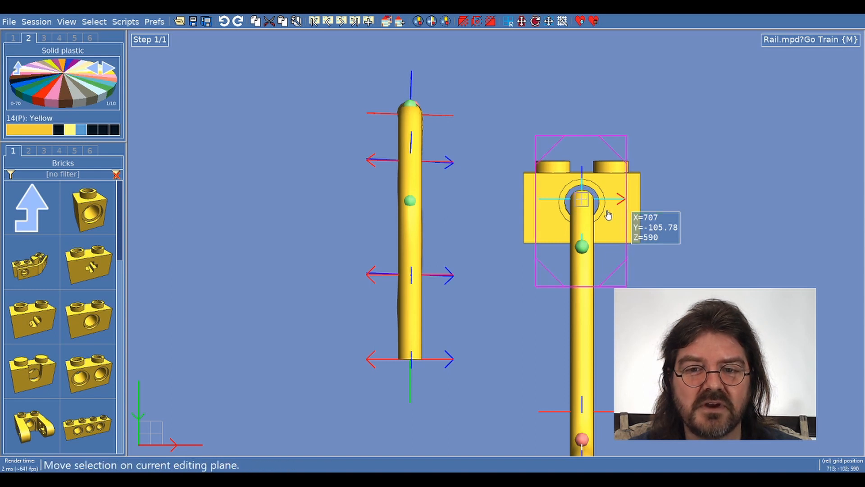
{"action": "mouse_move", "coordinate": [184, 427]}
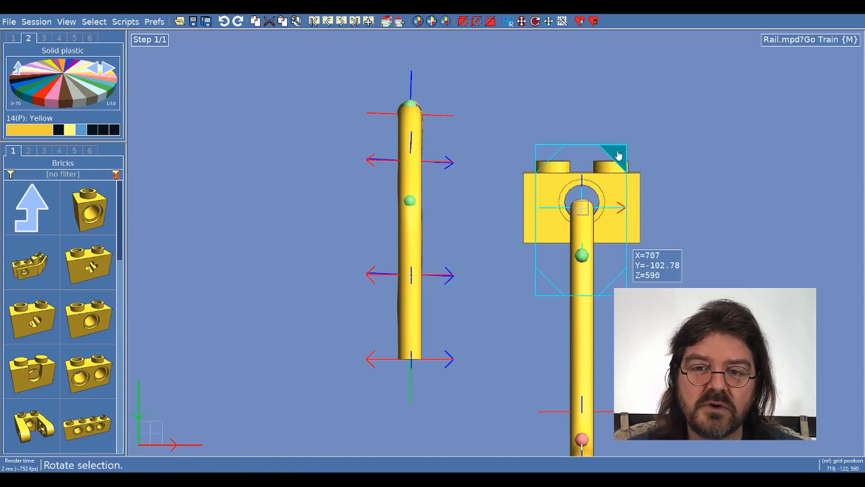
{"action": "left_click_drag", "start_coordinate": [618, 153], "coordinate": [633, 131]}
{"action": "mouse_move", "coordinate": [250, 424]}
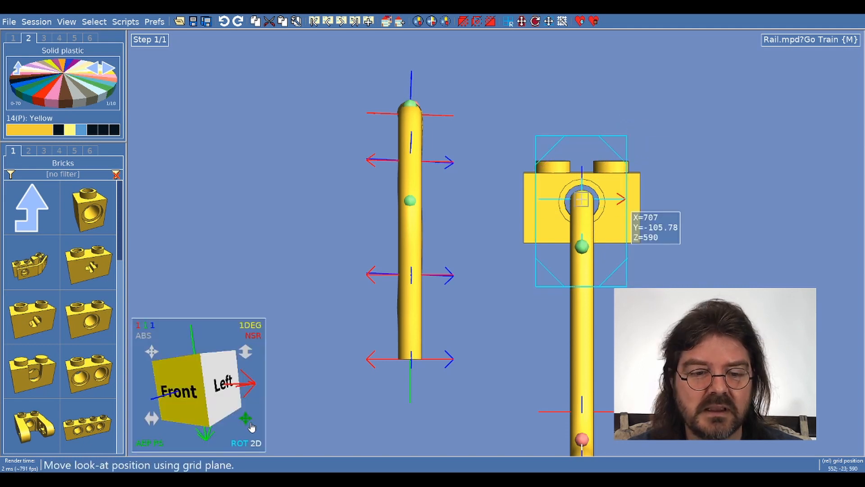
{"action": "left_click", "coordinate": [227, 404]}
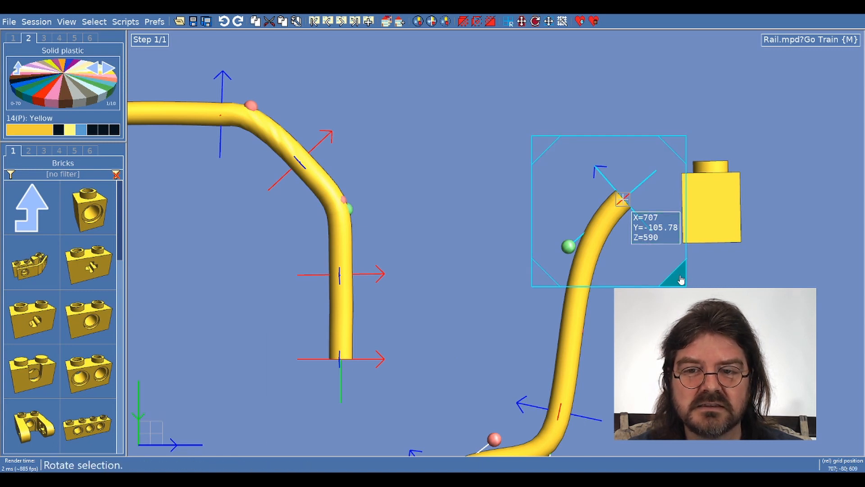
Step: Rotate the hose's end point until the end runs horizontally, and move it past the brick to Z=668
{"action": "left_click_drag", "start_coordinate": [680, 280], "coordinate": [618, 311]}
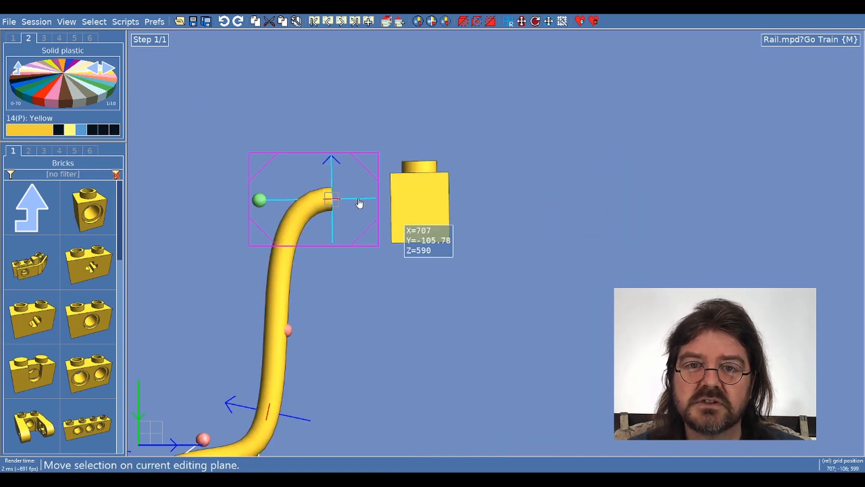
{"action": "left_click_drag", "start_coordinate": [359, 203], "coordinate": [587, 204]}
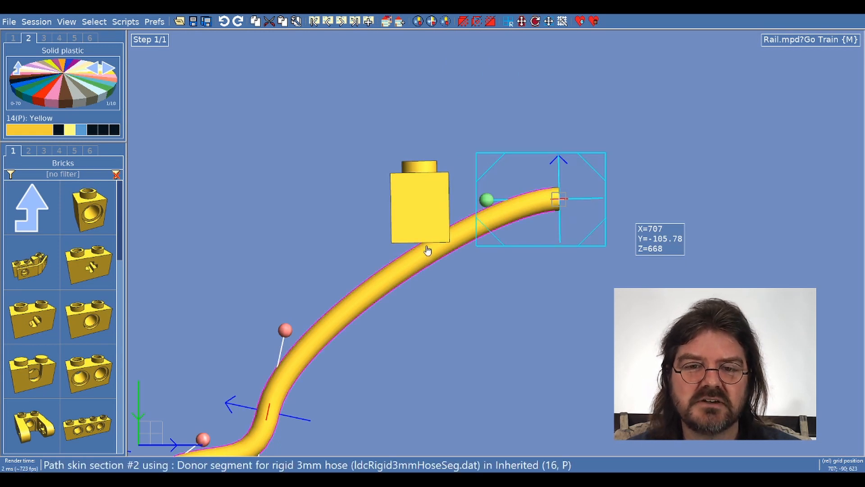
Step: Insert an extra path point in the hose's end section and place it in front of the brick at 707; -105.78; 592
{"action": "key", "text": "Insert"}
{"action": "left_click", "coordinate": [399, 273]}
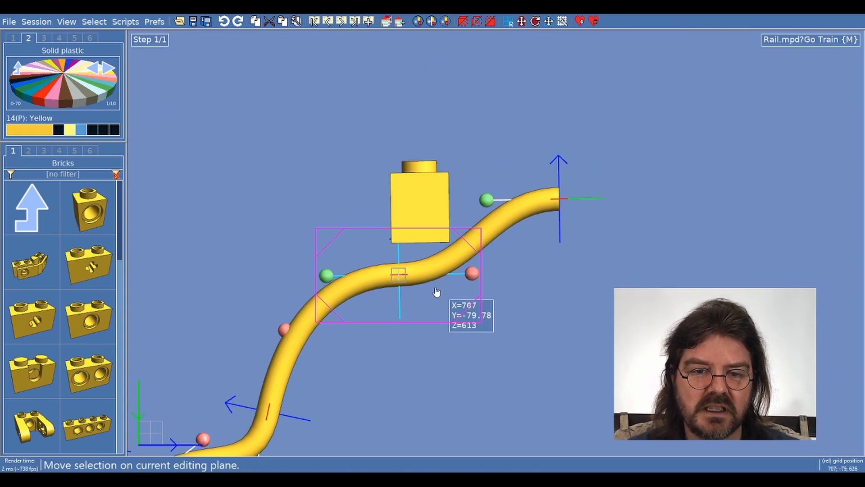
{"action": "left_click_drag", "start_coordinate": [429, 280], "coordinate": [368, 205]}
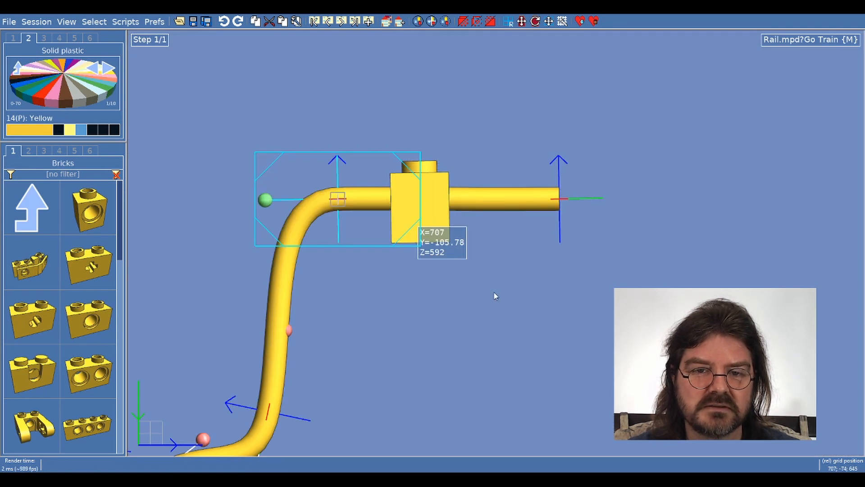
{"action": "mouse_move", "coordinate": [168, 434]}
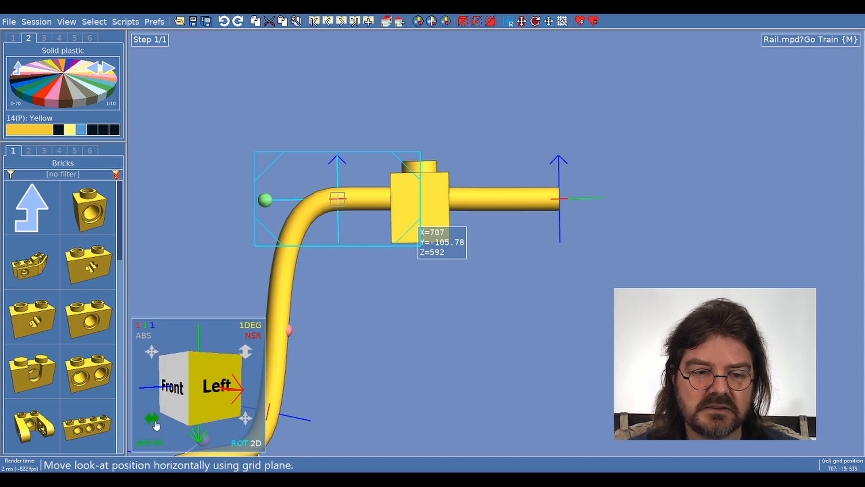
{"action": "left_click_drag", "start_coordinate": [155, 420], "coordinate": [204, 378]}
{"action": "left_click", "coordinate": [182, 401]}
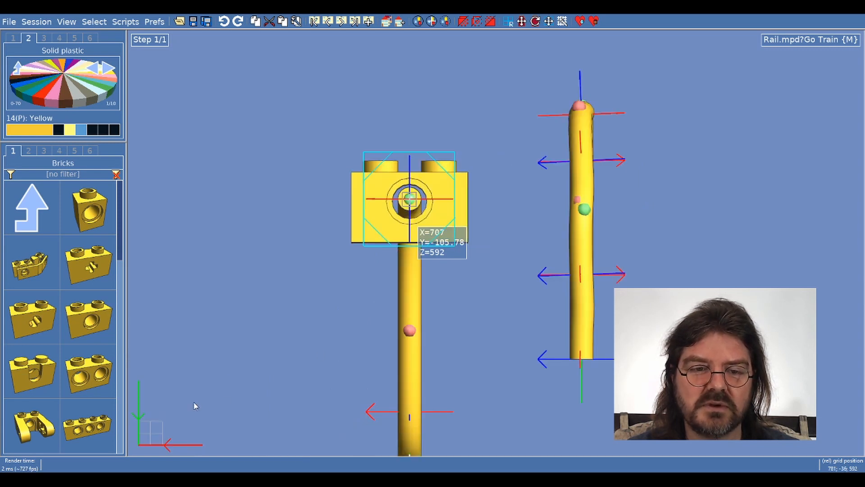
{"action": "mouse_move", "coordinate": [181, 418]}
{"action": "left_click_drag", "start_coordinate": [176, 412], "coordinate": [203, 397]}
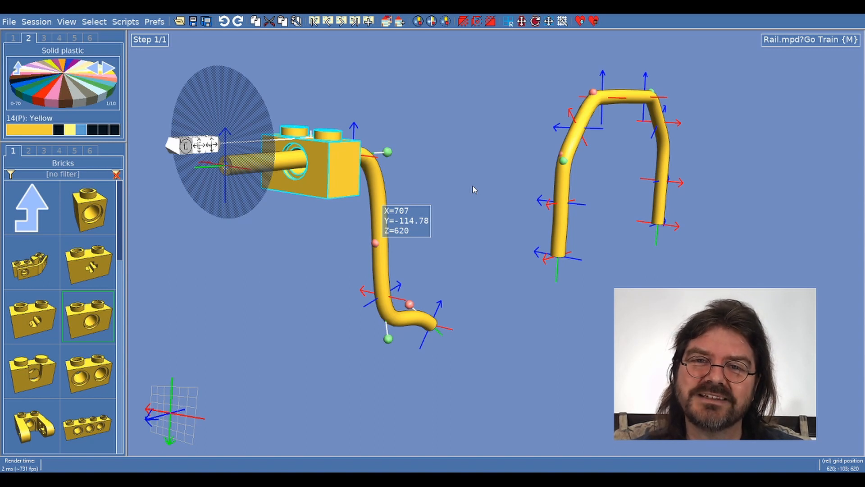
Step: Switch the session to normal editing and delete the yellow Technic brick around the hose
{"action": "mouse_move", "coordinate": [784, 42]}
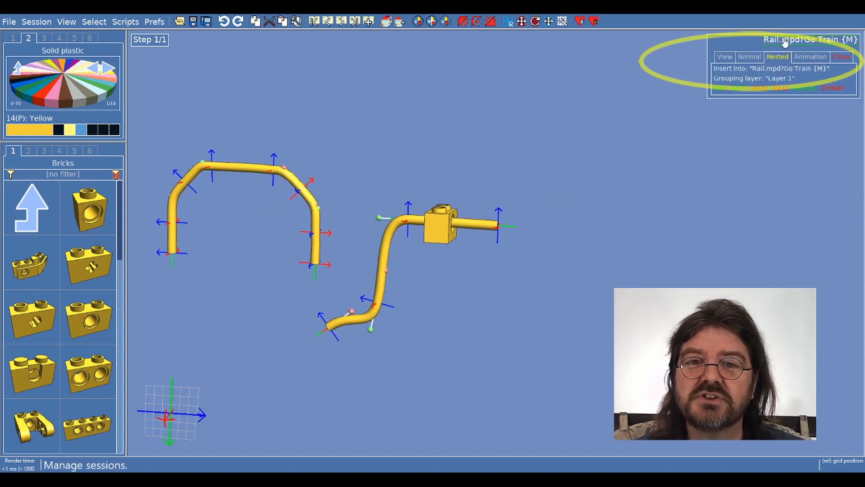
{"action": "left_click", "coordinate": [750, 57]}
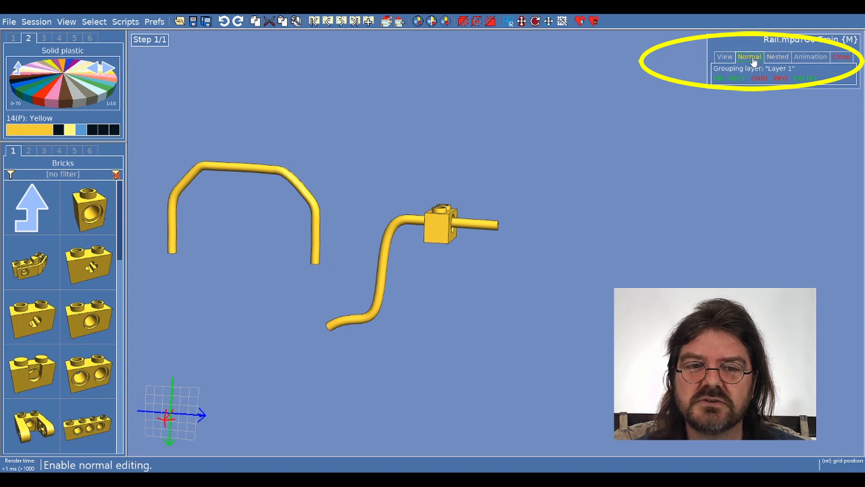
{"action": "left_click", "coordinate": [439, 235]}
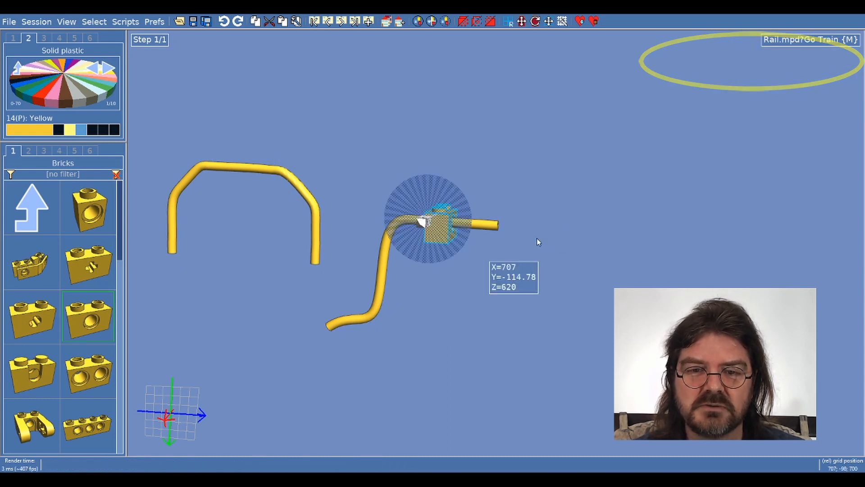
{"action": "left_click", "coordinate": [536, 238]}
Step: Group the finished hose with the Group selection command
{"action": "left_click", "coordinate": [456, 226]}
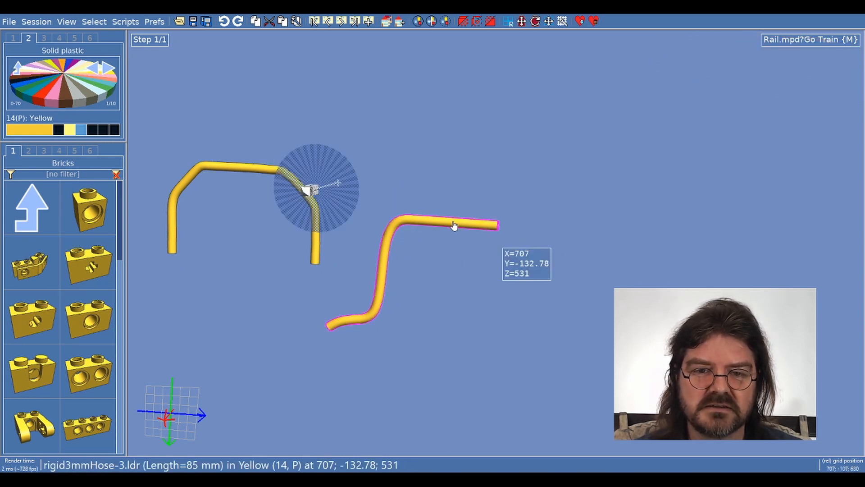
{"action": "right_click", "coordinate": [482, 225]}
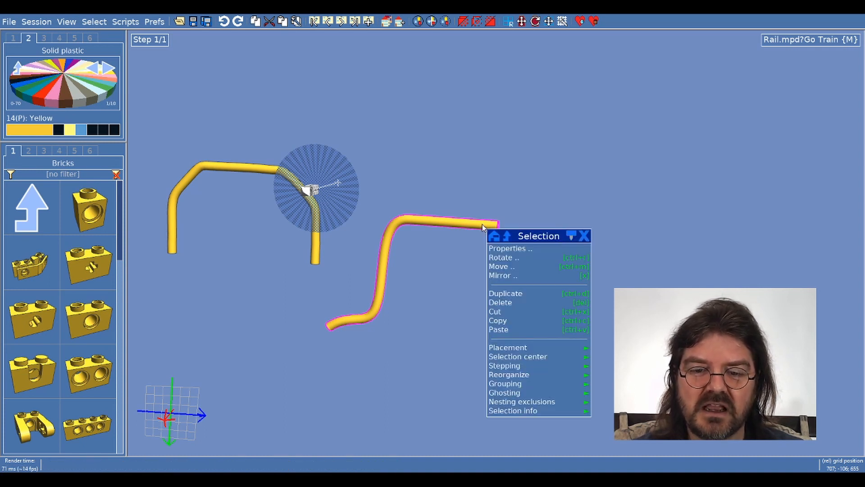
{"action": "left_click", "coordinate": [546, 386]}
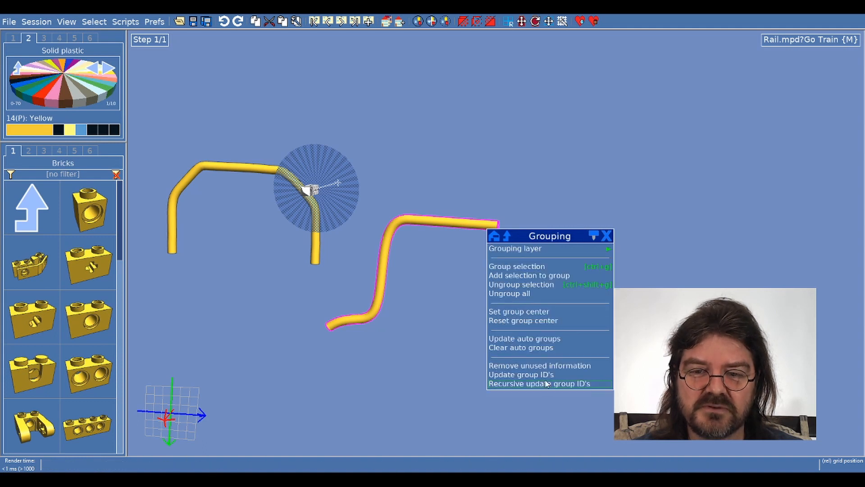
{"action": "left_click", "coordinate": [465, 228]}
{"action": "right_click", "coordinate": [467, 229]}
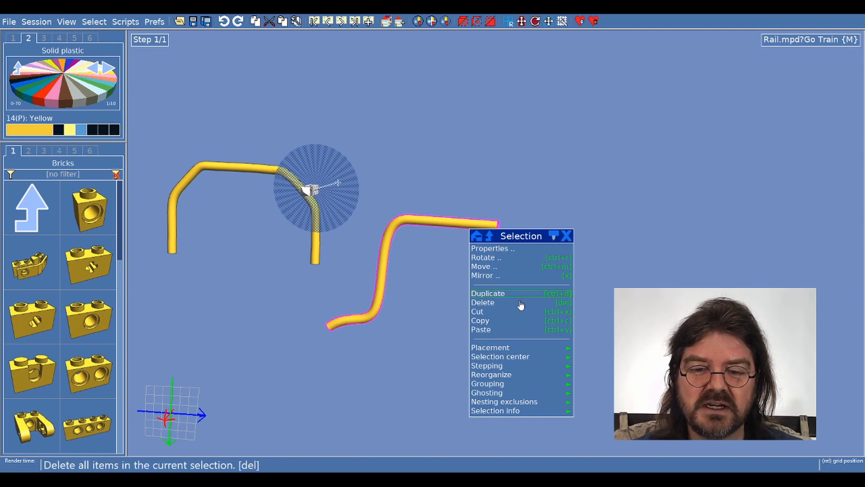
{"action": "left_click", "coordinate": [517, 387]}
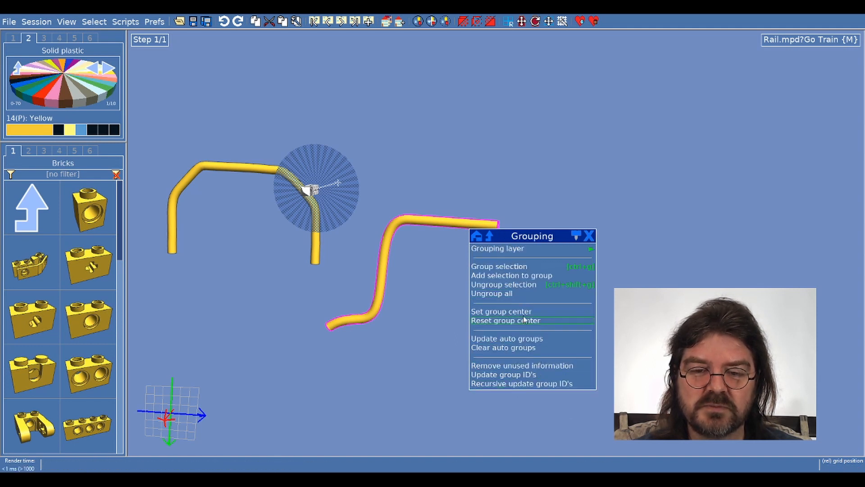
{"action": "left_click", "coordinate": [509, 266]}
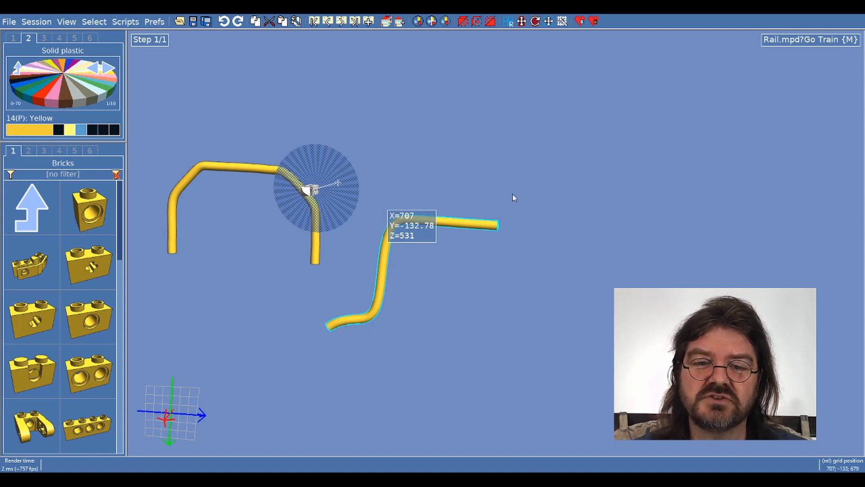
Step: Delete the arch-shaped hose and save the model with the remaining hose as Sample.mpd
{"action": "left_click", "coordinate": [317, 258]}
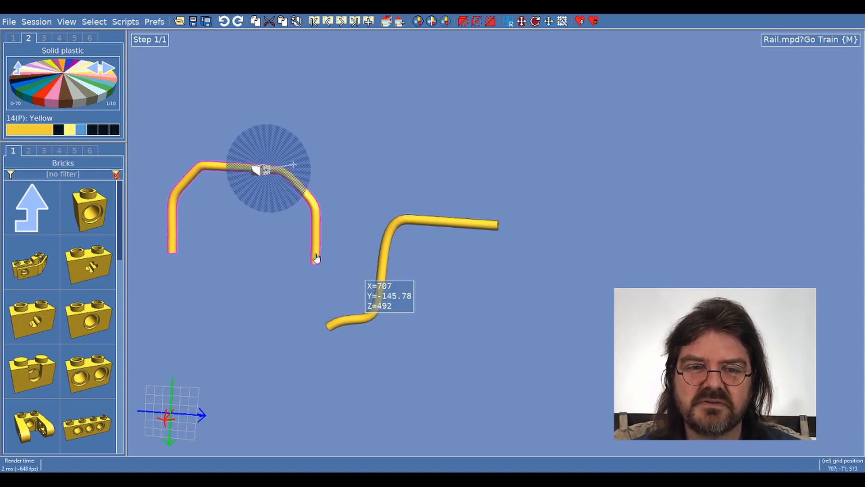
{"action": "key", "text": "Delete"}
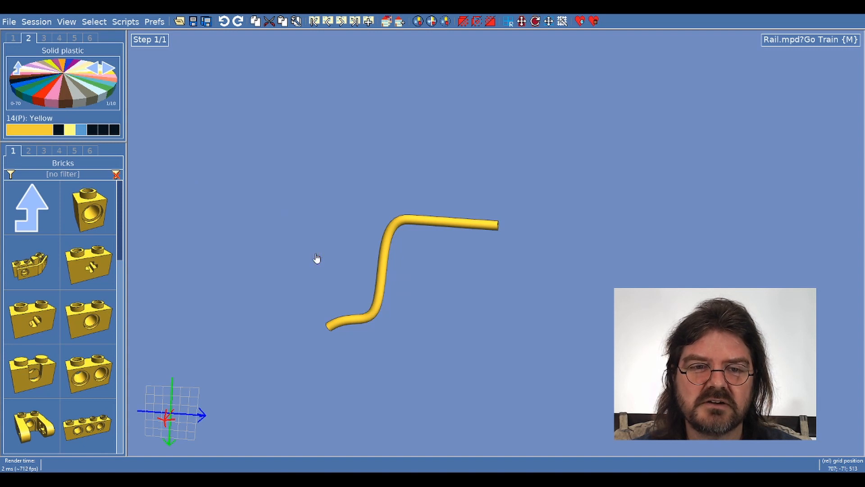
{"action": "left_click", "coordinate": [452, 226]}
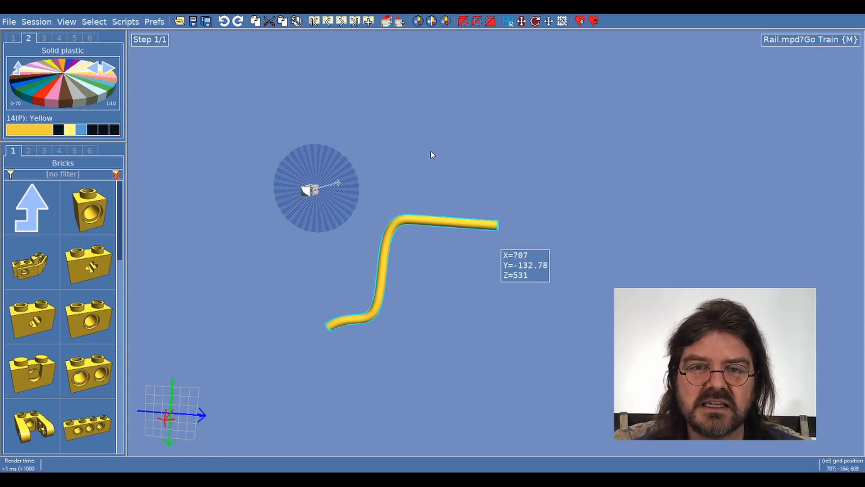
{"action": "left_click", "coordinate": [10, 22]}
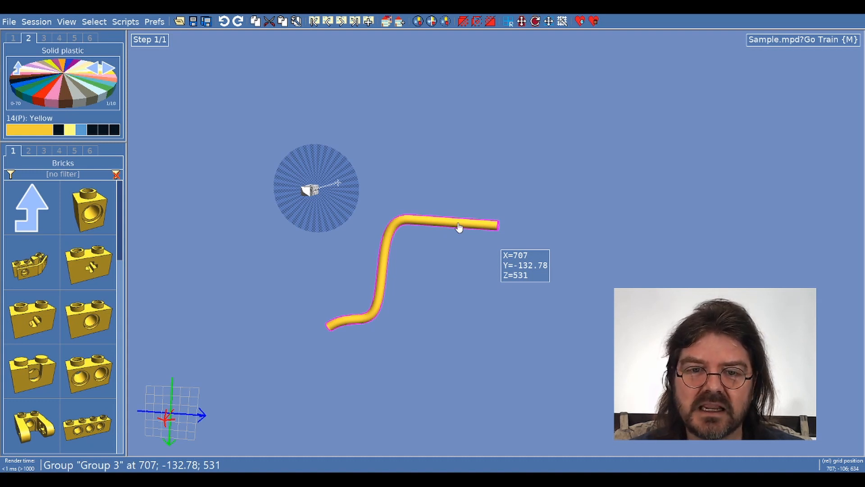
{"action": "left_click", "coordinate": [459, 227]}
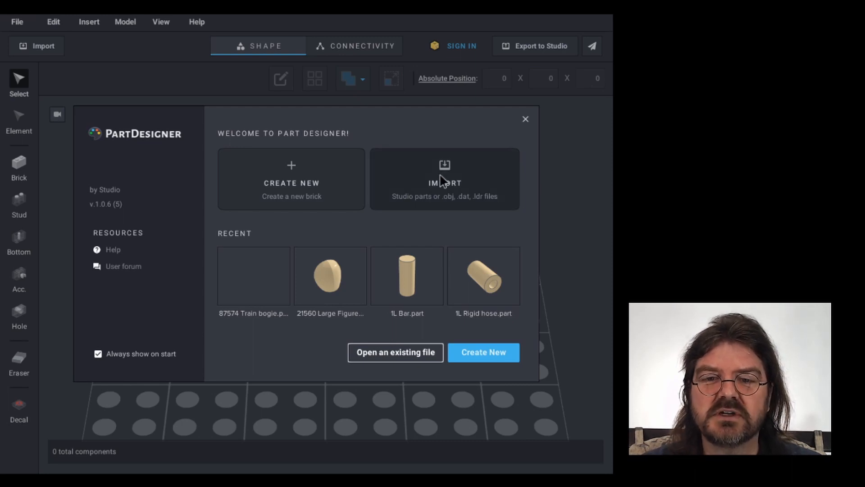
Step: Switch to PartDesigner and import Demo.mpd as a 3D object at a fixed size with 100% scale, without outline edges
{"action": "left_click", "coordinate": [474, 169]}
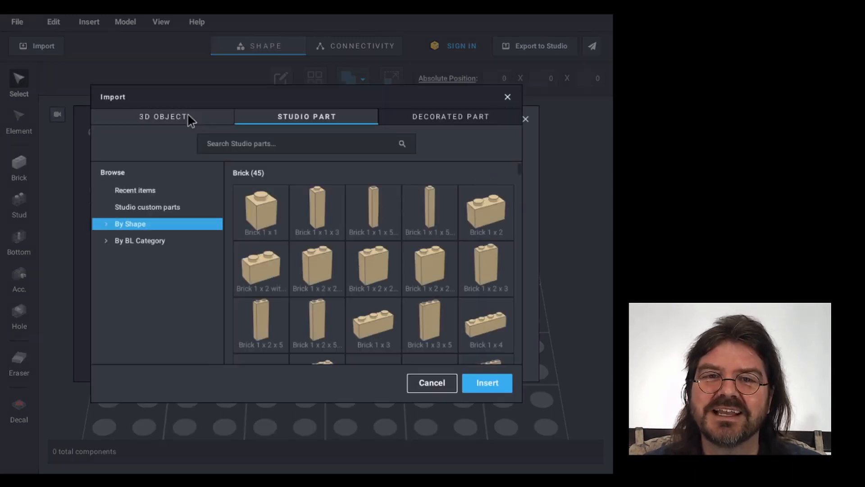
{"action": "left_click", "coordinate": [188, 118]}
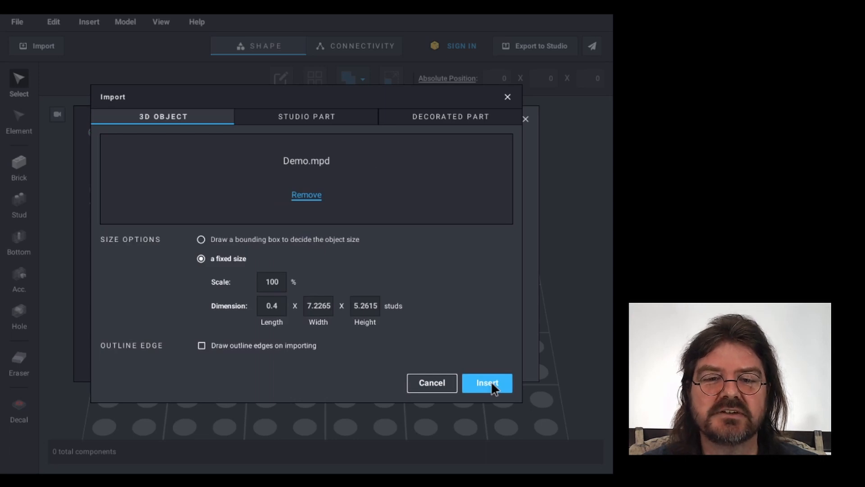
{"action": "left_click", "coordinate": [491, 381]}
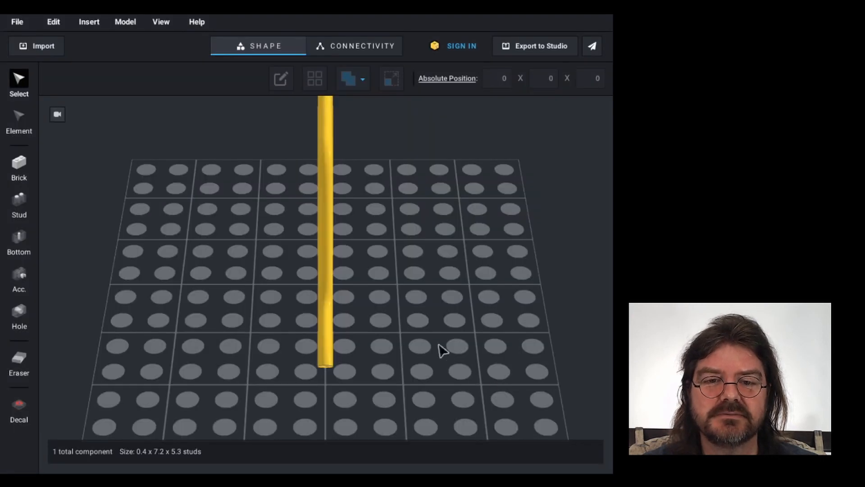
Step: Export the imported hose directly to Studio as a part named Demo Curve
{"action": "scroll", "coordinate": [438, 344], "scroll_direction": "down", "scroll_amount": 5}
{"action": "right_click_drag", "start_coordinate": [439, 344], "coordinate": [412, 316]}
{"action": "scroll", "coordinate": [372, 252], "scroll_direction": "up", "scroll_amount": 1}
{"action": "middle_click_drag", "start_coordinate": [372, 252], "coordinate": [375, 282]}
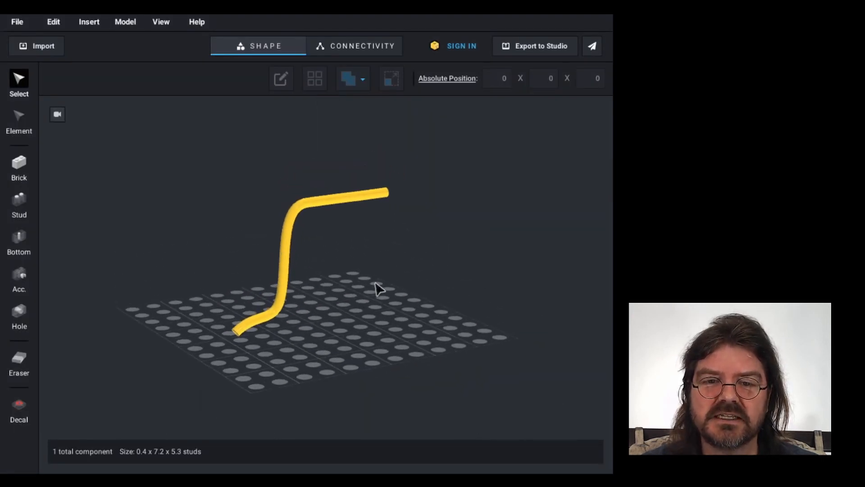
{"action": "scroll", "coordinate": [382, 294], "scroll_direction": "up", "scroll_amount": 3}
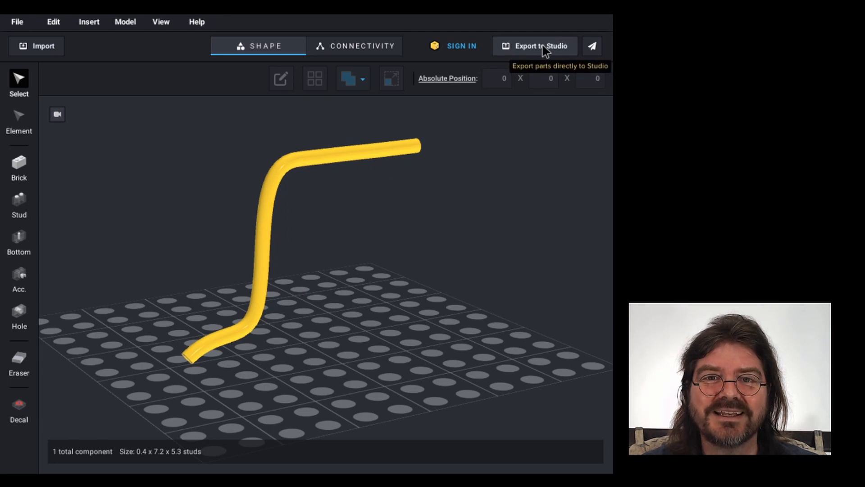
{"action": "left_click", "coordinate": [544, 47]}
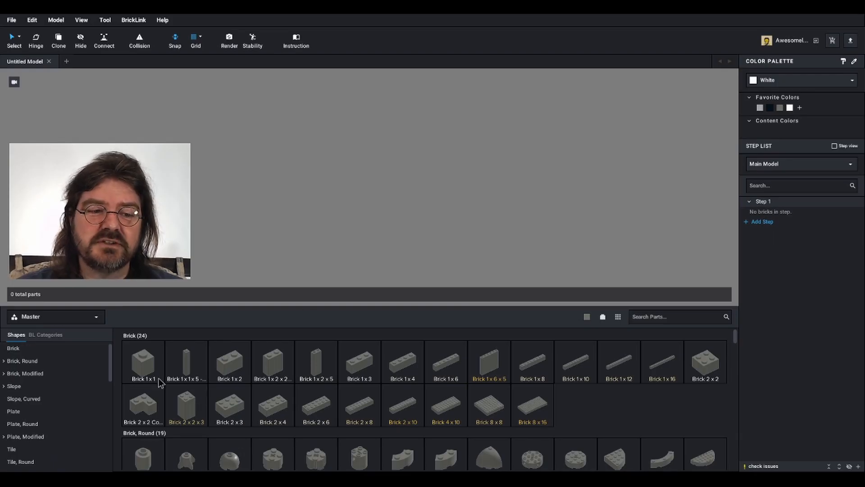
Step: Switch to Studio, show the Custom Parts palette, and place the Demo Curve part in the model, rotated to show its bends
{"action": "left_click", "coordinate": [97, 317]}
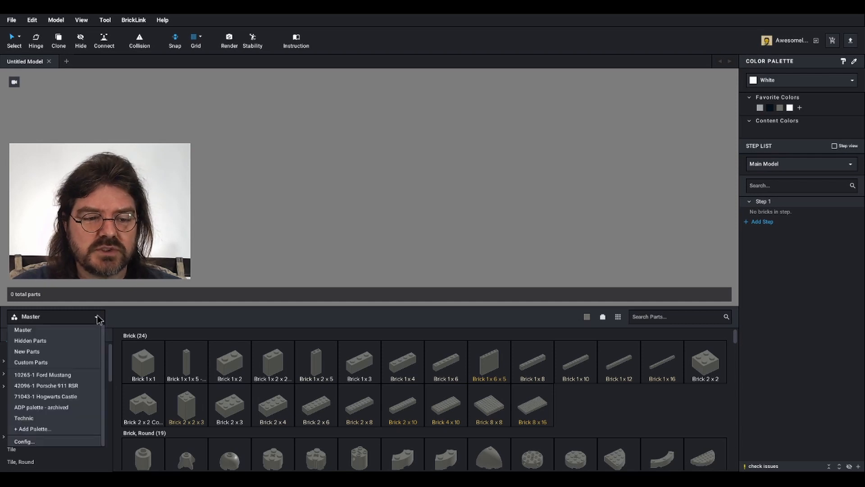
{"action": "left_click", "coordinate": [58, 362]}
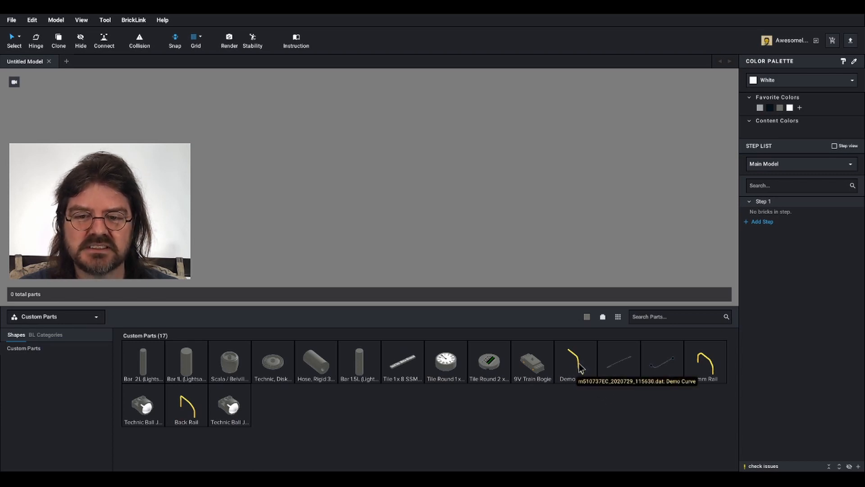
{"action": "left_click_drag", "start_coordinate": [581, 367], "coordinate": [420, 215]}
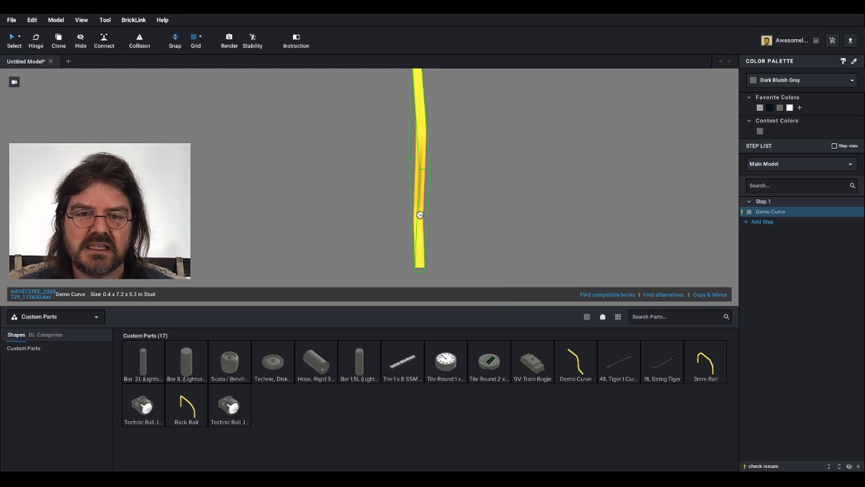
{"action": "key", "text": "Right"}
{"action": "left_click", "coordinate": [398, 229]}
{"action": "key", "text": "Escape"}
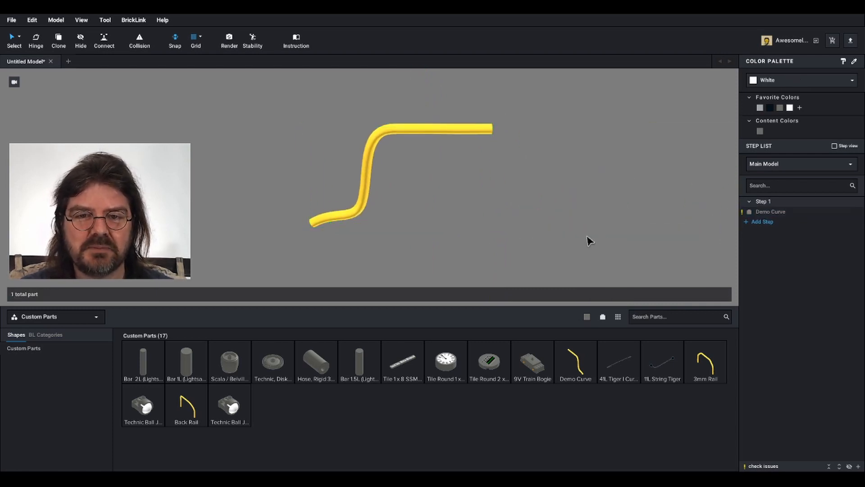
Step: Start rendering an image of the current scene with the yellow hose
{"action": "right_click_drag", "start_coordinate": [590, 241], "coordinate": [521, 187]}
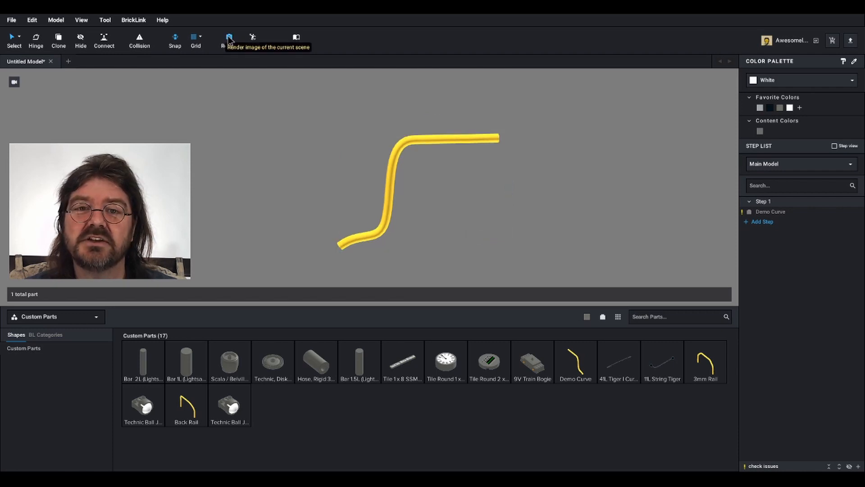
{"action": "left_click", "coordinate": [229, 39]}
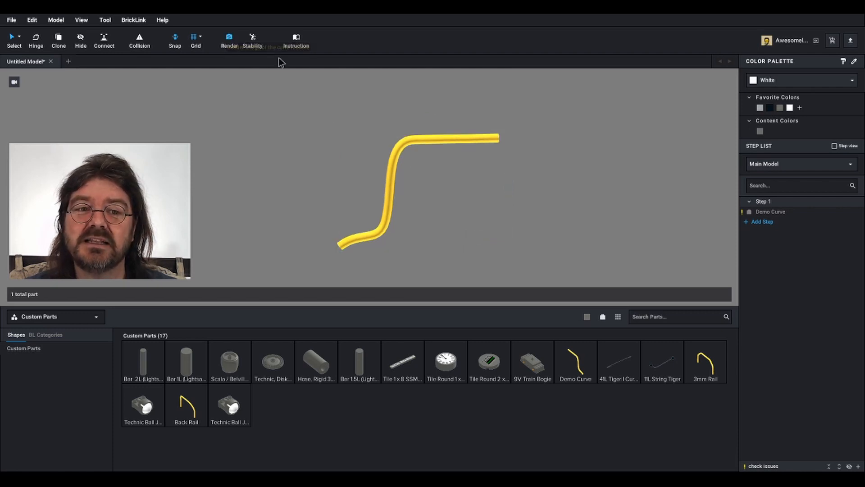